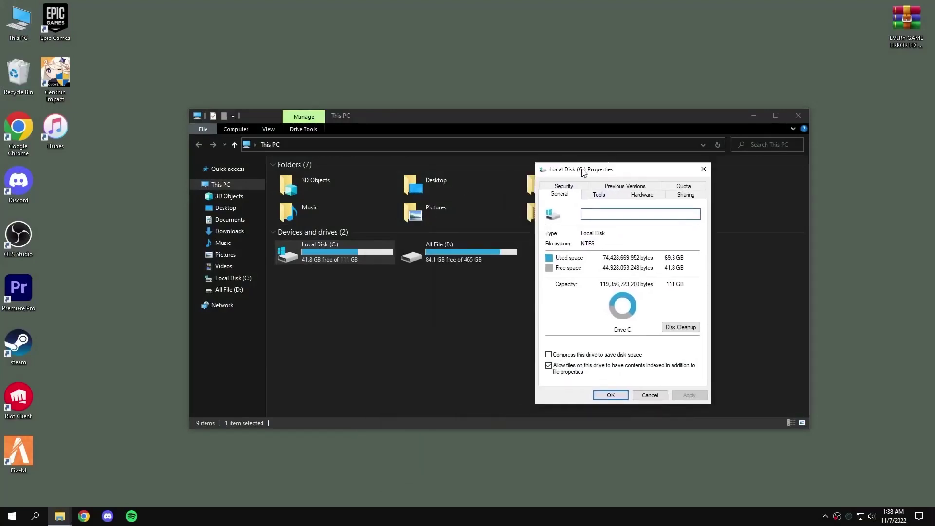
- Run drive optimization on the C: and All File (D:) drives from the local disk's properties, and close the drive windows
click(599, 194)
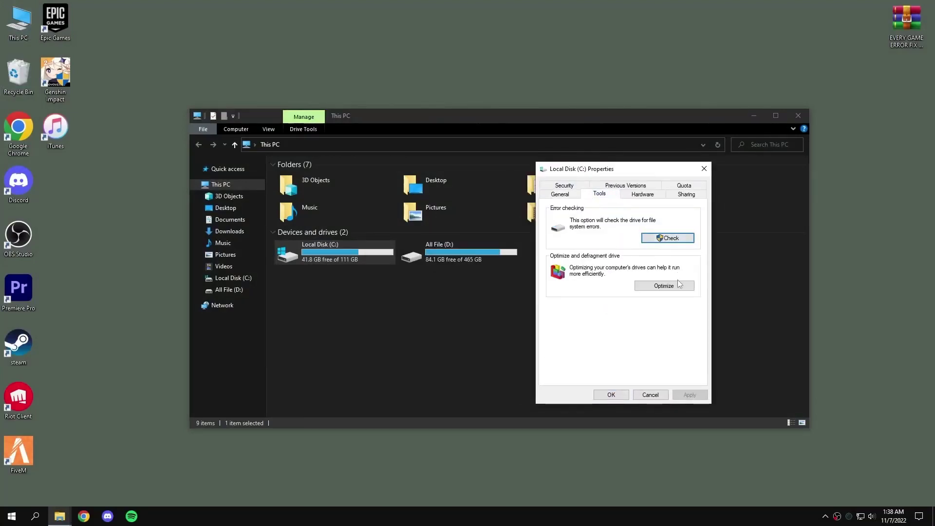
click(640, 286)
click(597, 287)
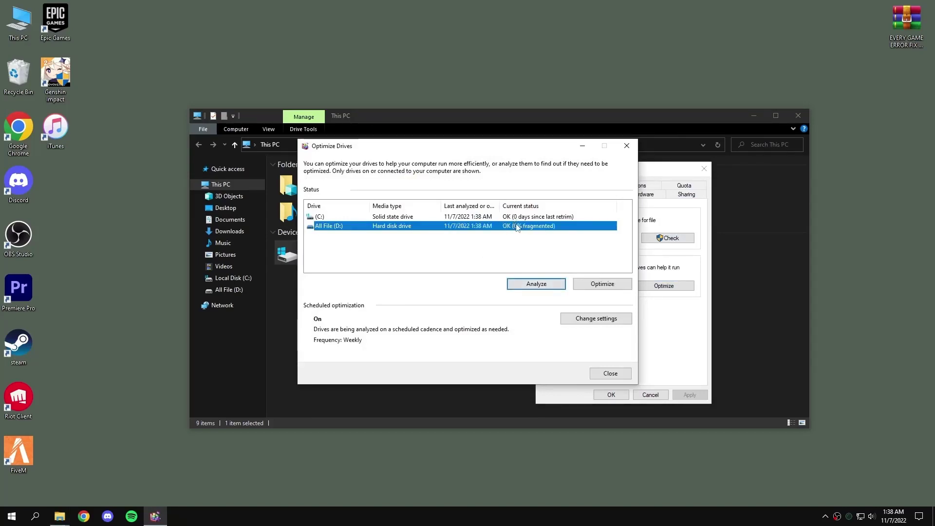
click(599, 288)
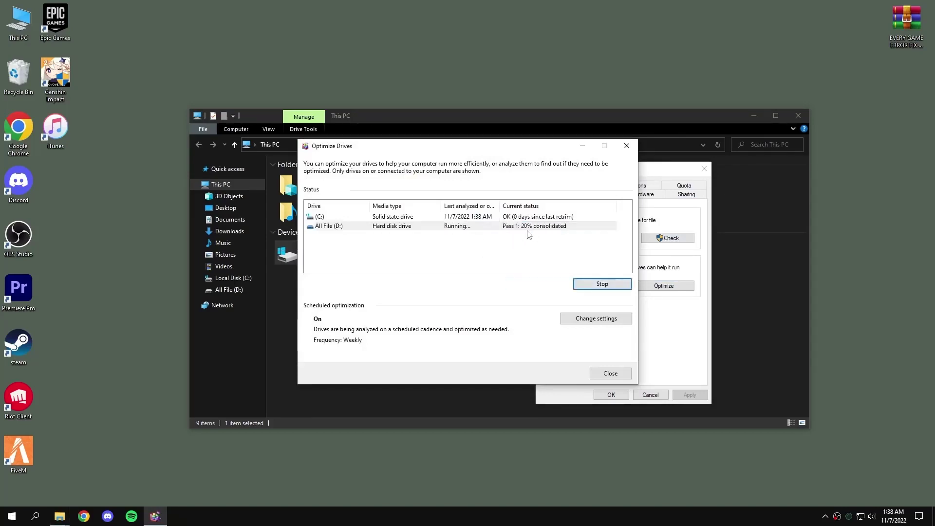
click(610, 395)
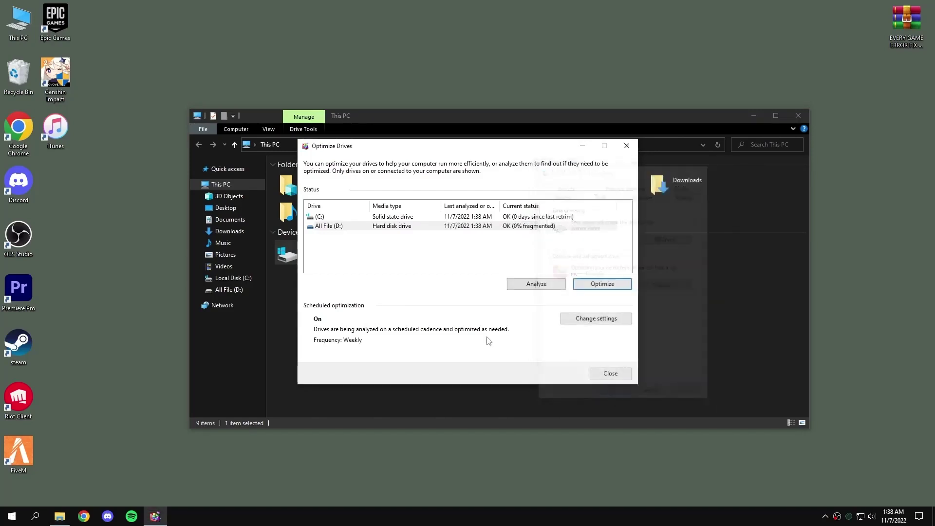
click(606, 375)
click(798, 116)
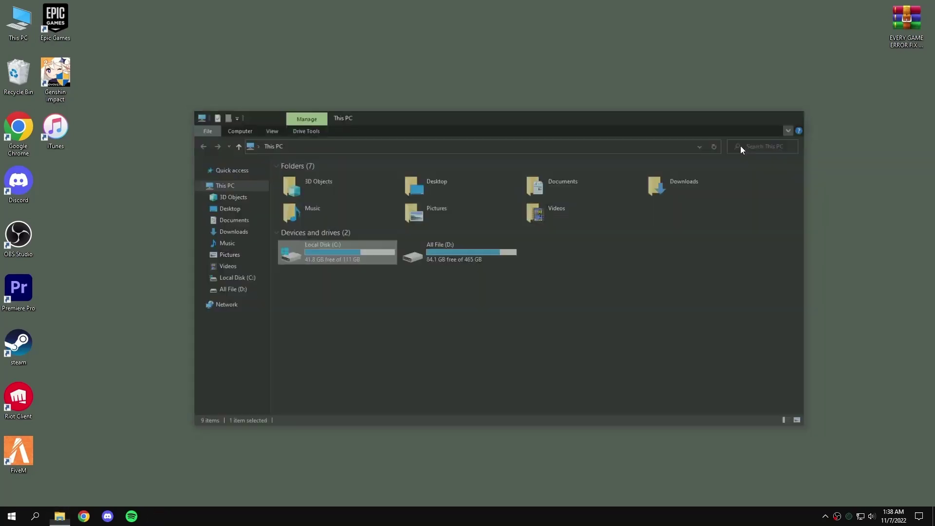
- Open Device Manager and search automatically for an updated driver for the NVIDIA GeForce GTX 1650 display adapter
right_click(7, 518)
click(39, 317)
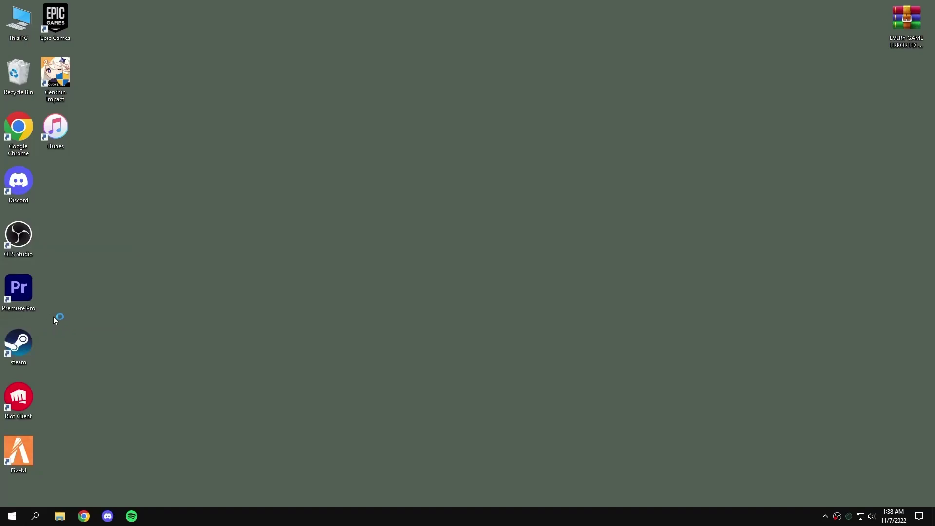
double_click(163, 27)
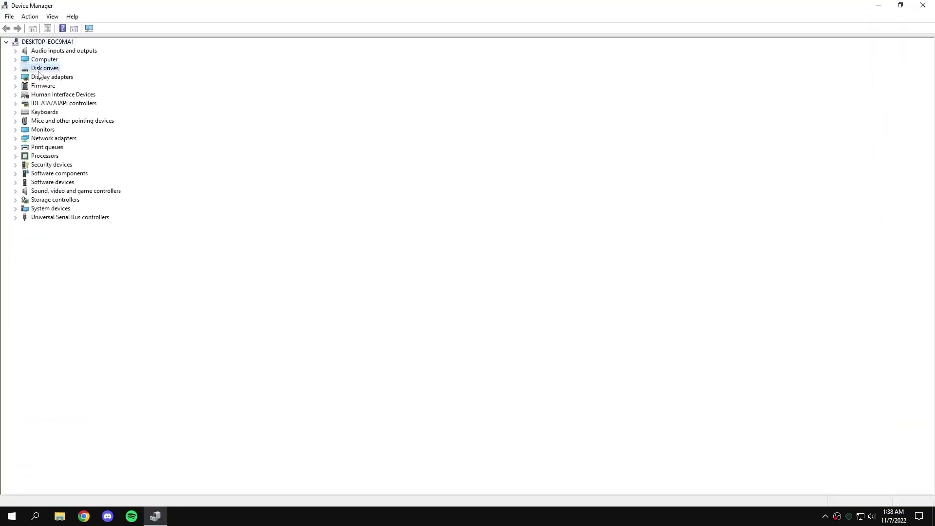
double_click(52, 77)
right_click(63, 86)
click(84, 90)
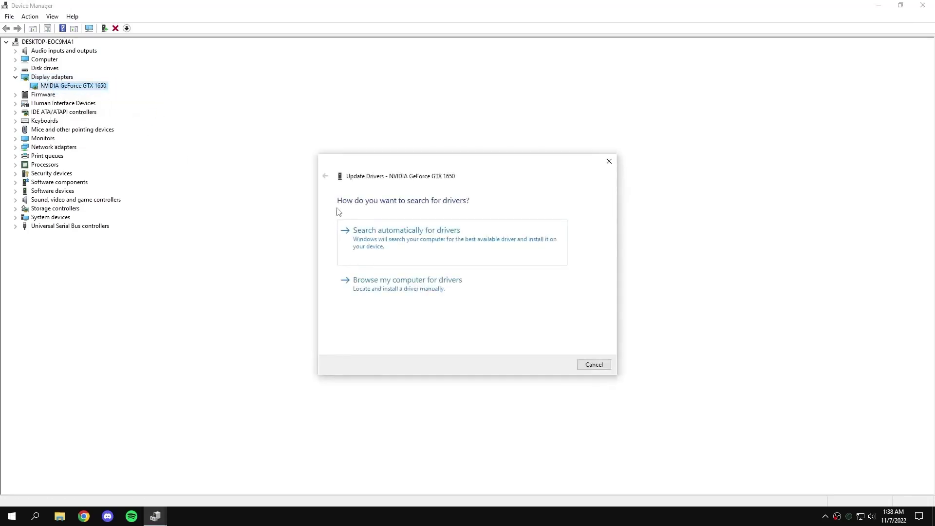
click(385, 248)
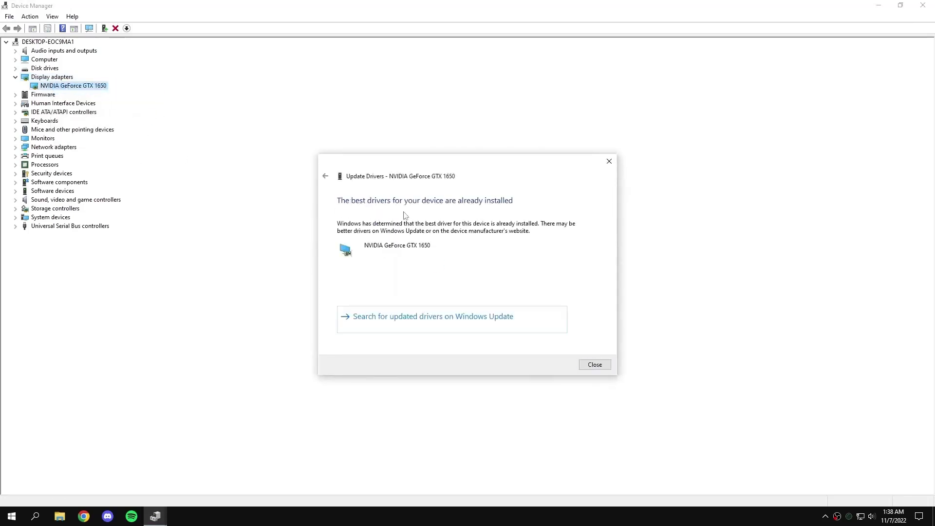
- Open Notepad, write "update graphics drivers" and enlarge the text to 220%
click(35, 516)
text(notepad)
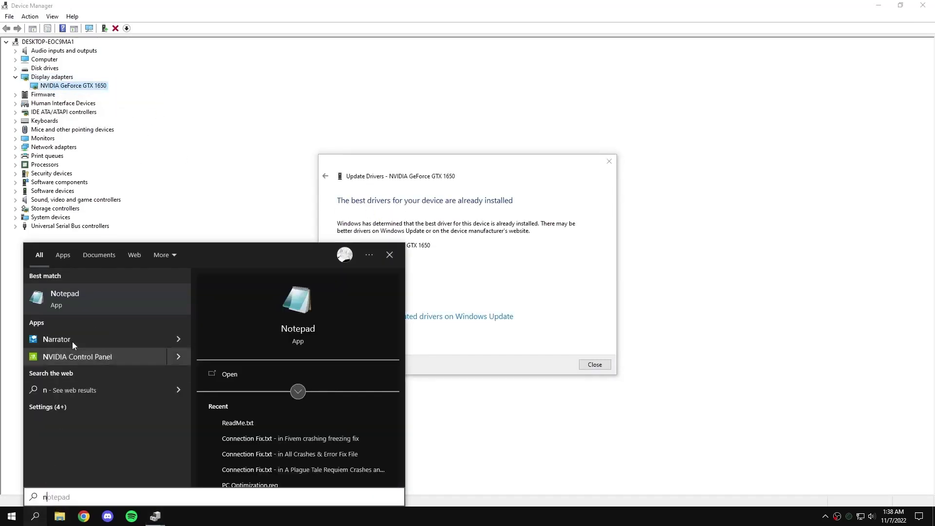
click(77, 302)
text(update graphics drivers)
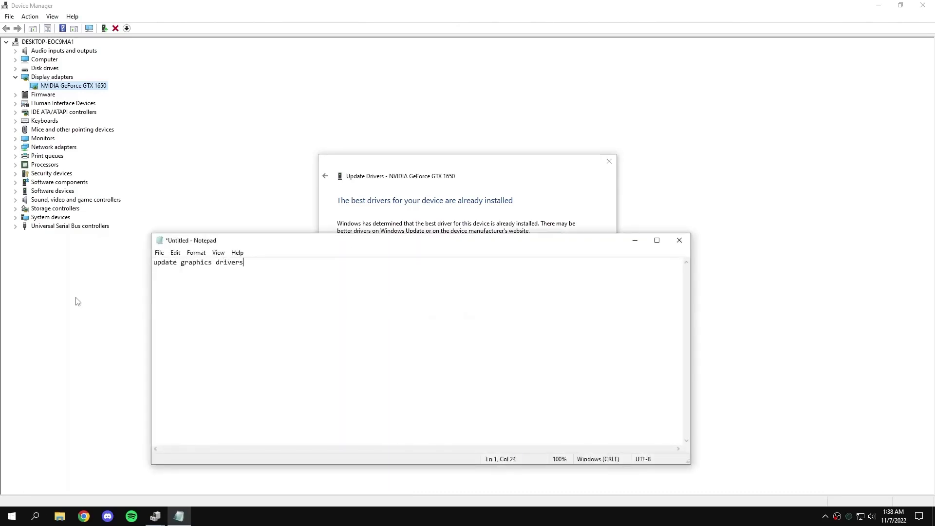
ctrl+scroll(236, 351, up, 12)
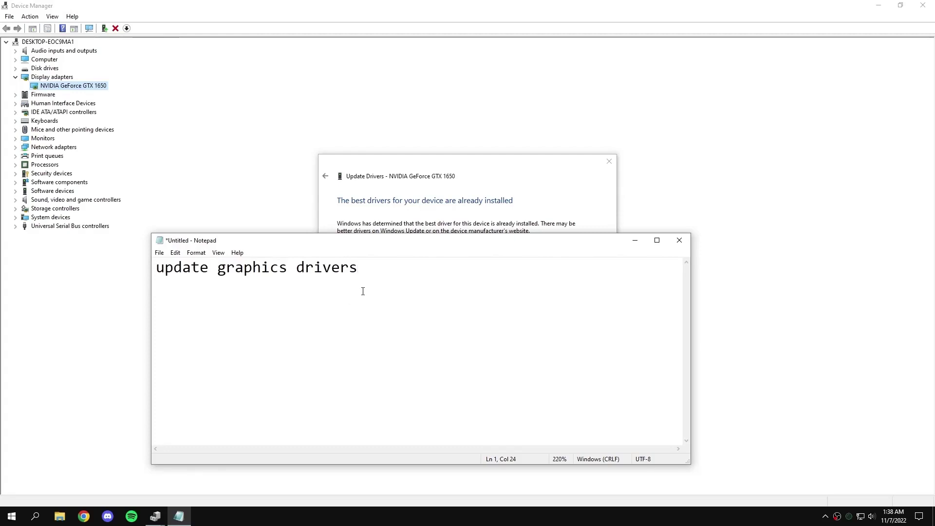
drag(363, 292, 383, 277)
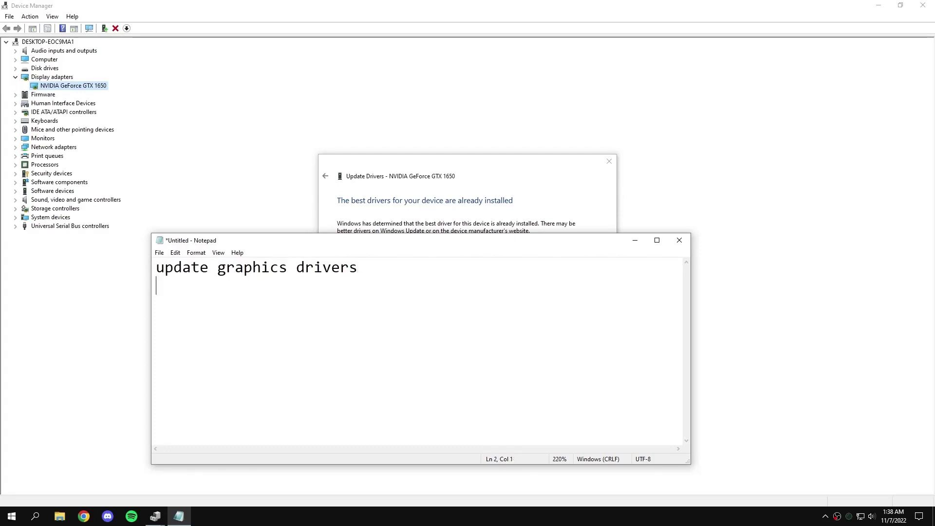
- Add a second line to the note reading "intel/amd/nvidia whatever u have"
text(intel/amd/nviod)
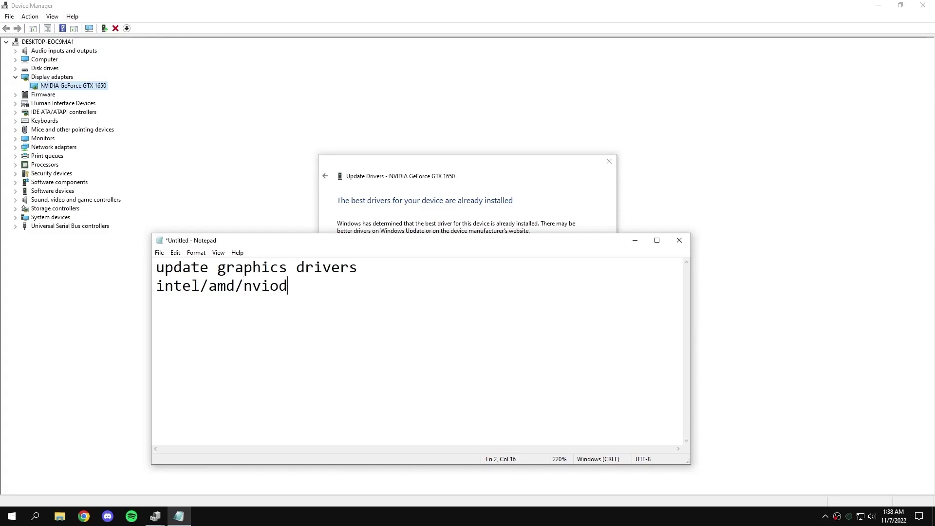
text(dia what)
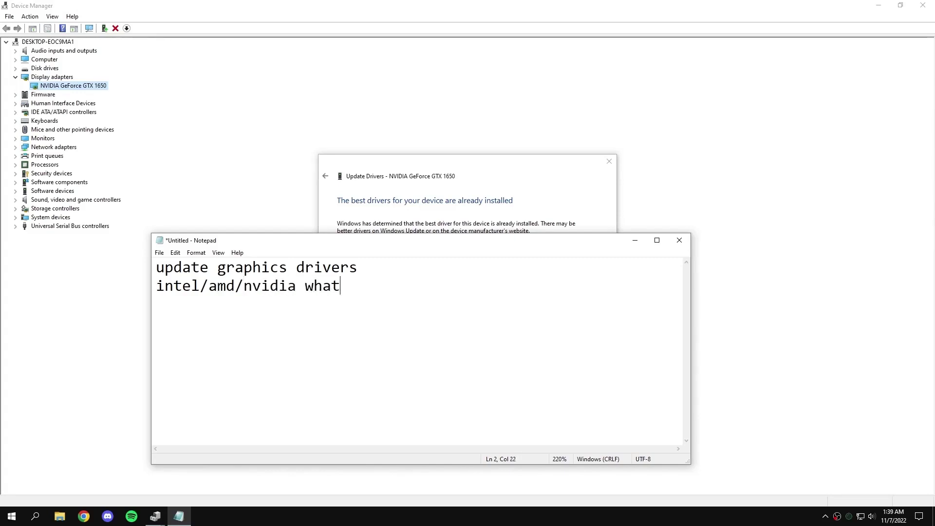
text(every)
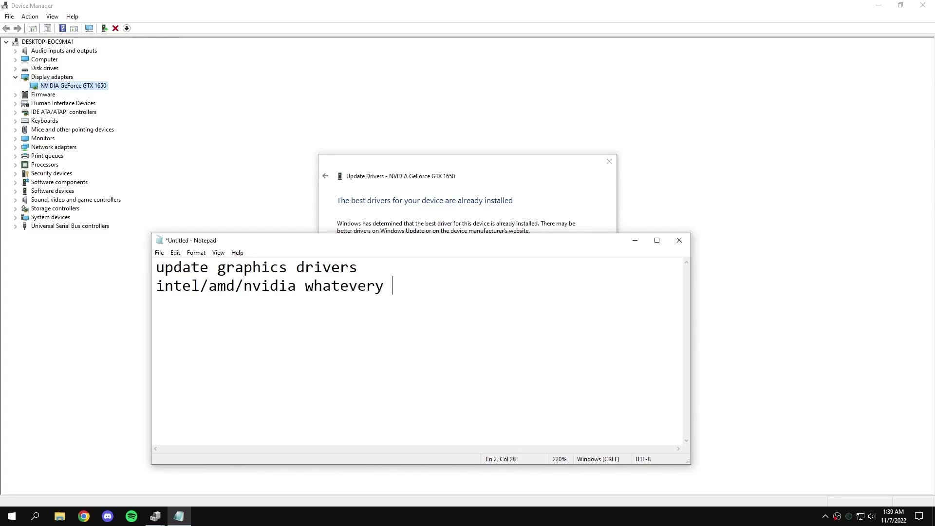
key(BackSpace)
text(u have)
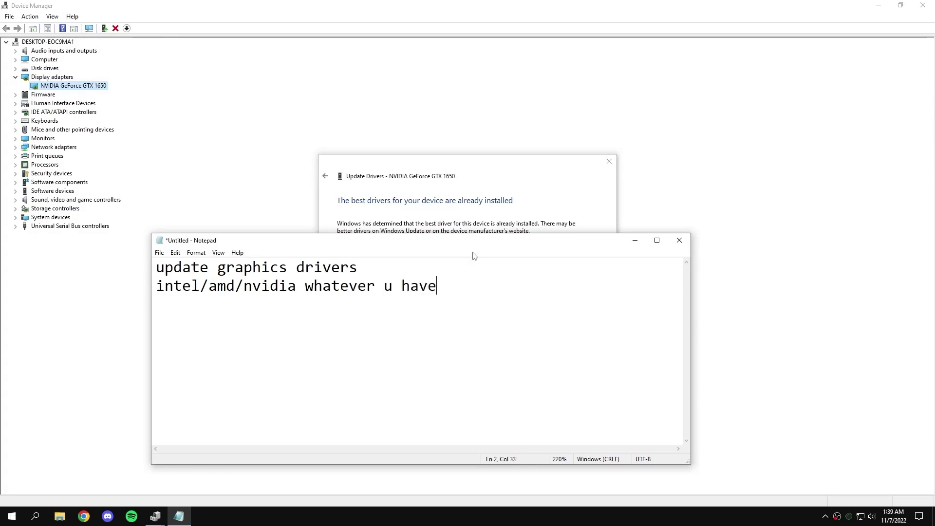
- Clear all the text from the note and minimize Notepad
key(ctrl+a)
key(BackSpace)
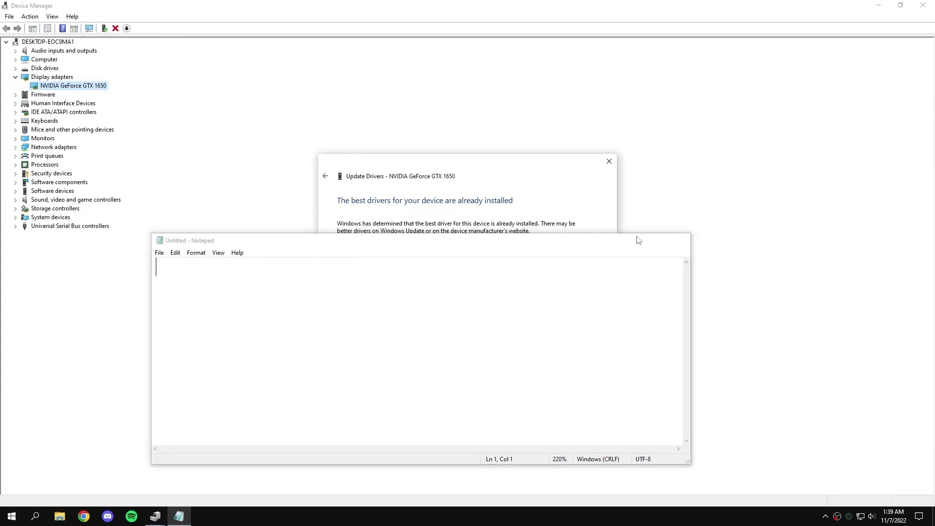
click(635, 240)
- Close the driver update dialog and Device Manager, and move the EVERY GAME ERROR FIX archive to the middle of the desktop
click(595, 365)
drag(744, 6, 584, 121)
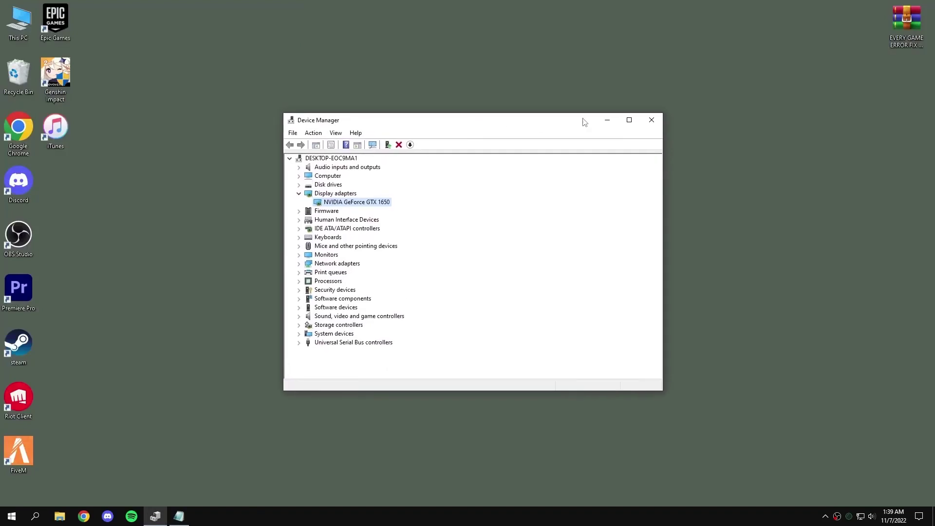
click(656, 125)
drag(905, 21, 462, 238)
- Write the Notepad note "AFTER UPDATING THE GPU DRIVER DOWNLOAD THIS FILE GIVEN IN THE VIDEO DESCRIPTION AND FOLLOW MY STEPS", and minimize it
click(155, 516)
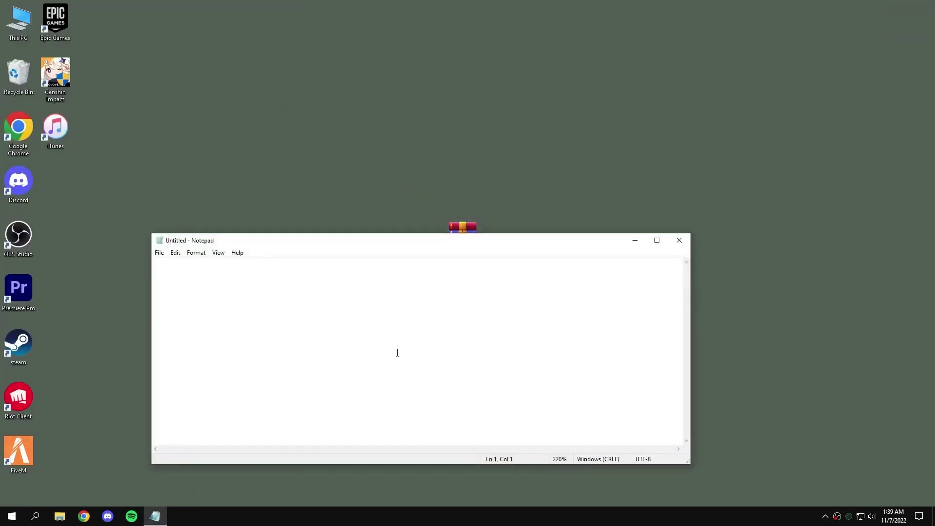
text(AFTER U)
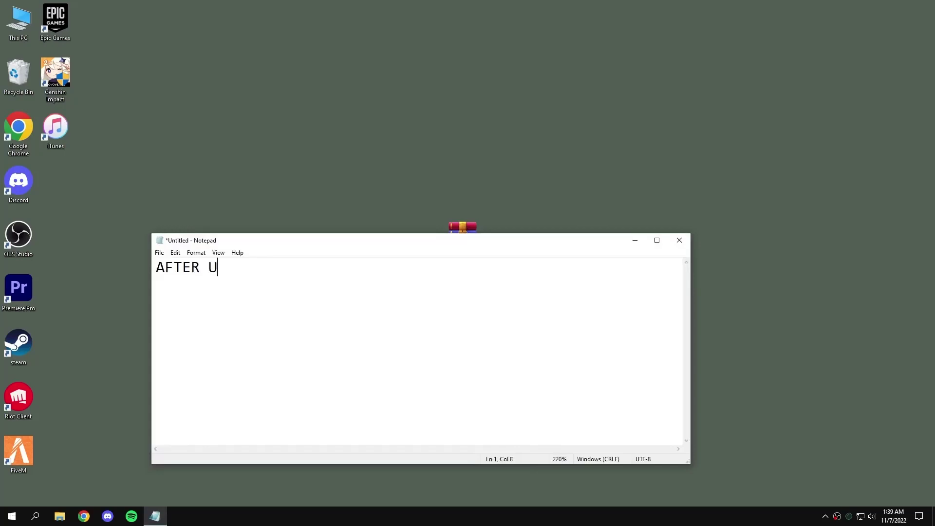
text(PDATING THE GP)
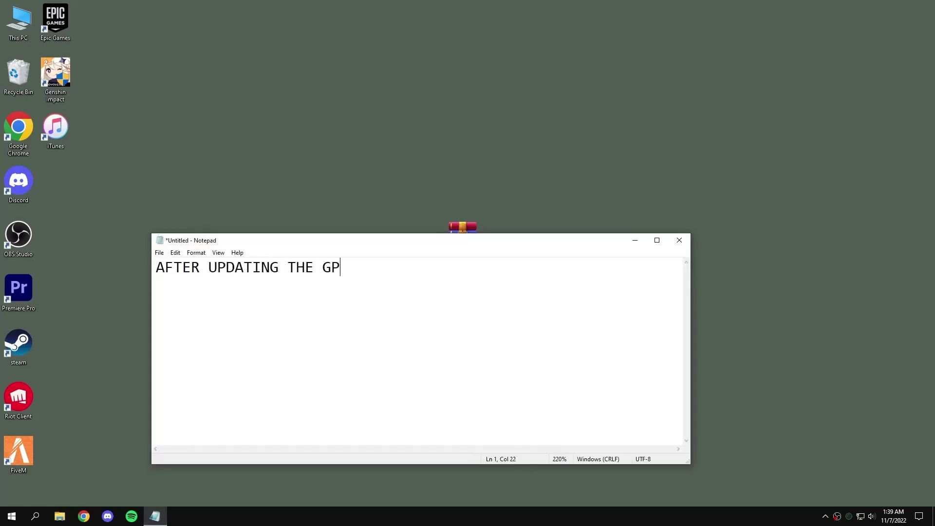
text(U DRIVER DOWNL)
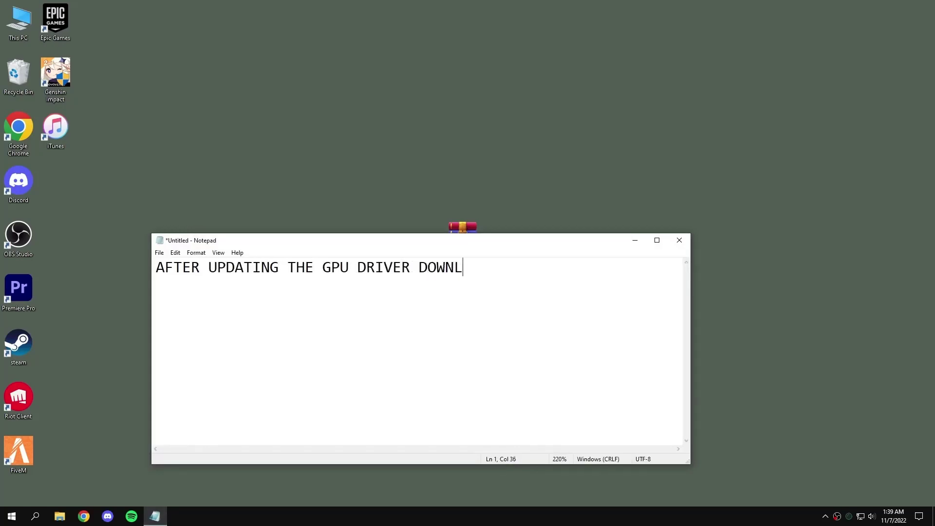
text(OAD THIS FILE )
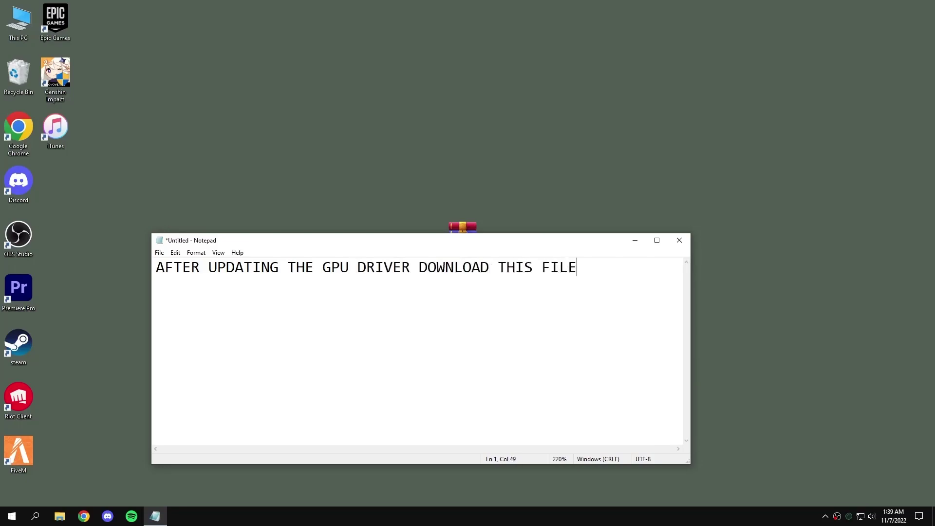
text(GIVEN IN THE VIDEO DESCRIPTION)
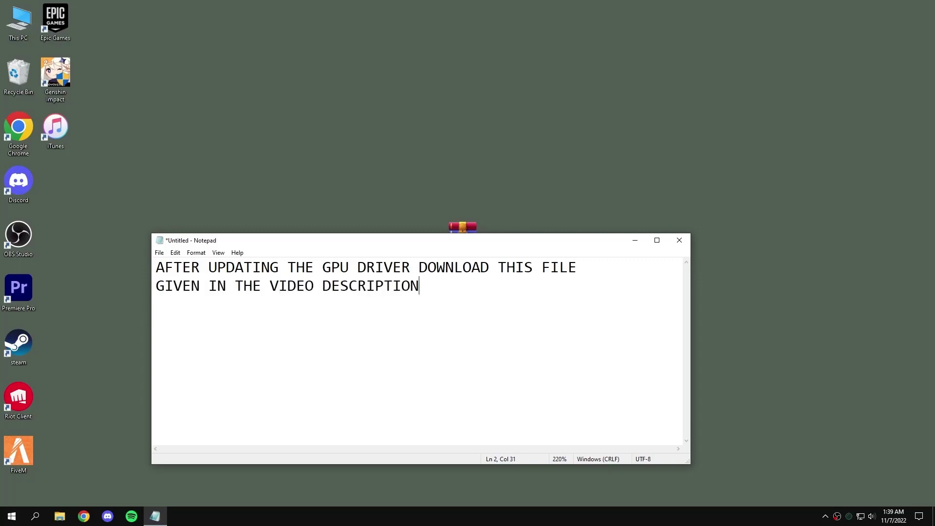
text( AND FOLLOW MY STEPS)
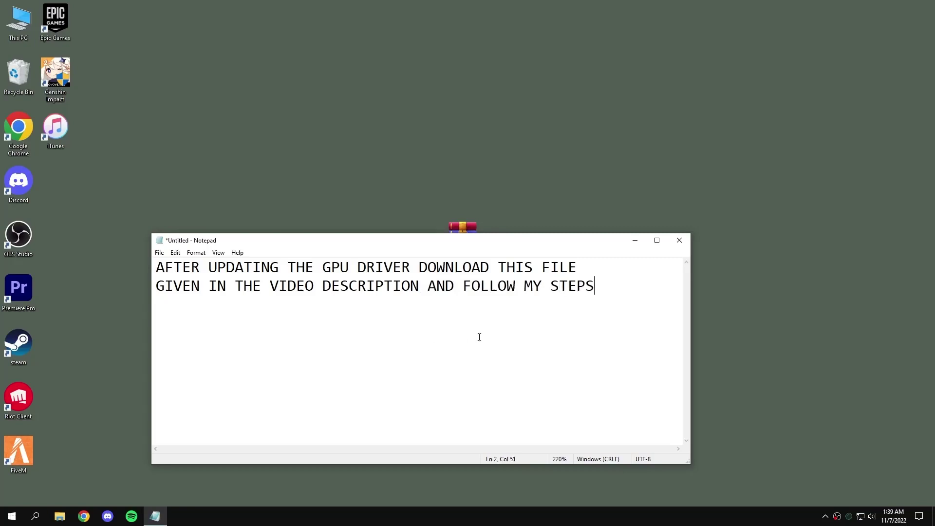
drag(485, 248, 555, 182)
click(704, 173)
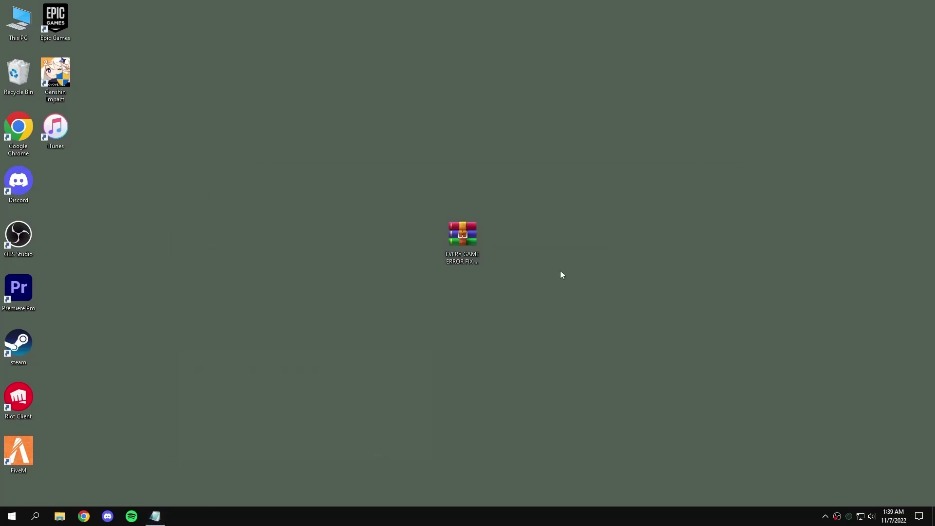
- Extract the EVERY GAME ERROR FIX archive on the desktop and place the extracted folder beside it
right_click(471, 258)
click(501, 300)
drag(52, 173, 506, 238)
- Run Directx12.exe as administrator from the Directx folder inside the extracted EVERY GAME ERROR FIX FILE folder
double_click(507, 239)
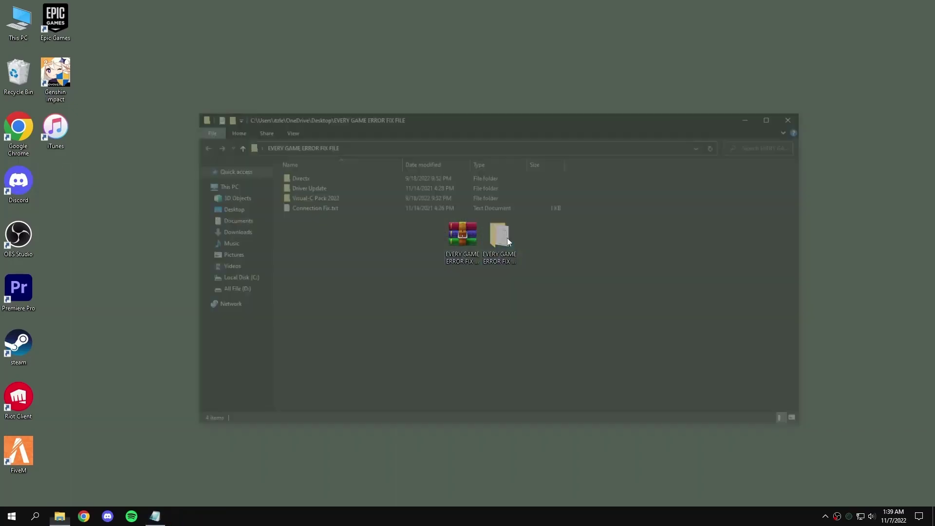
double_click(297, 175)
click(304, 176)
right_click(304, 175)
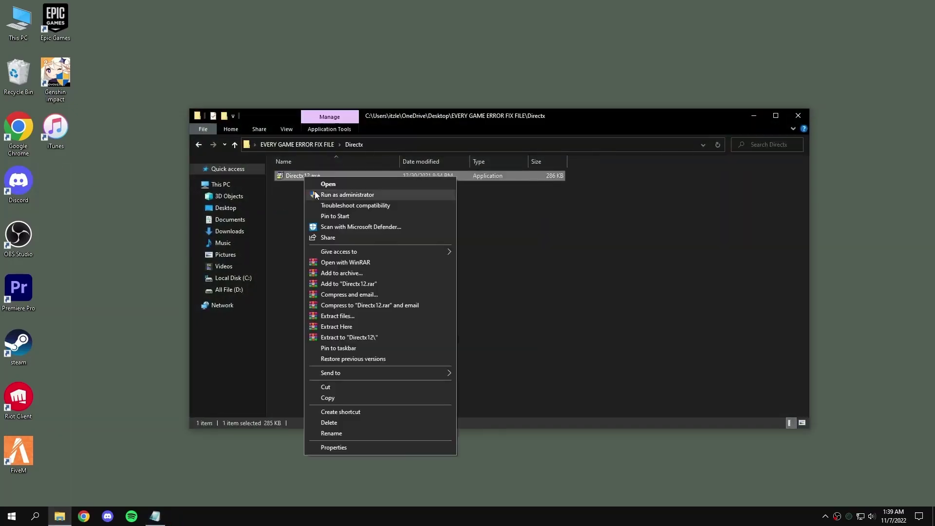
click(339, 196)
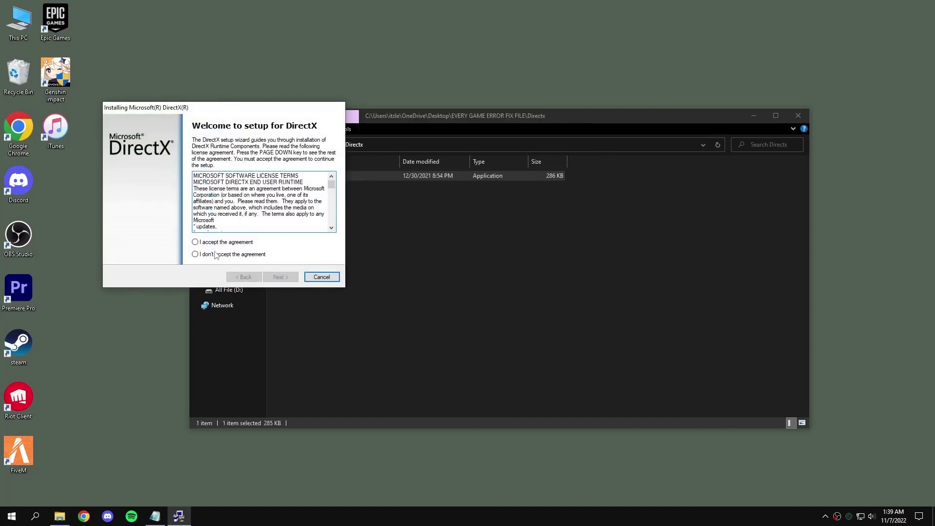
- Accept the DirectX license agreement and complete the setup wizard with the Bing Bar option included
click(211, 243)
click(283, 279)
drag(223, 114, 466, 188)
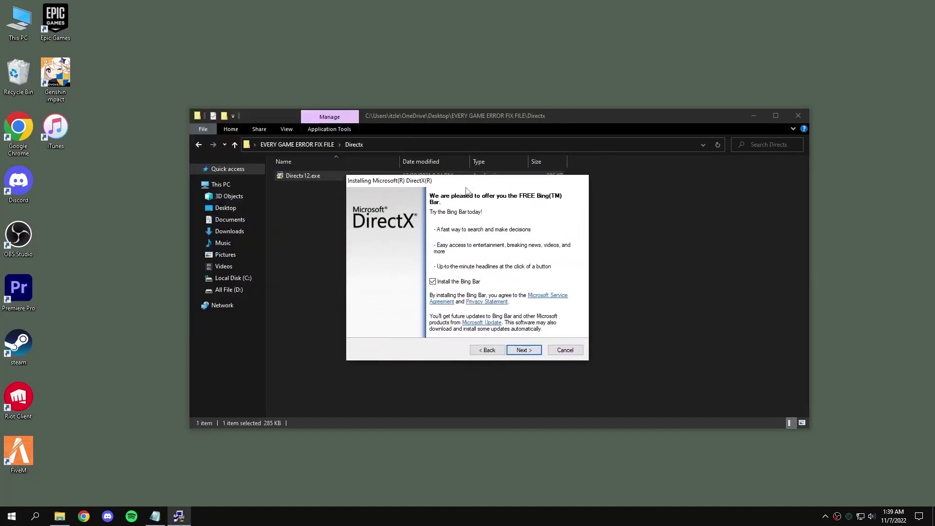
click(524, 350)
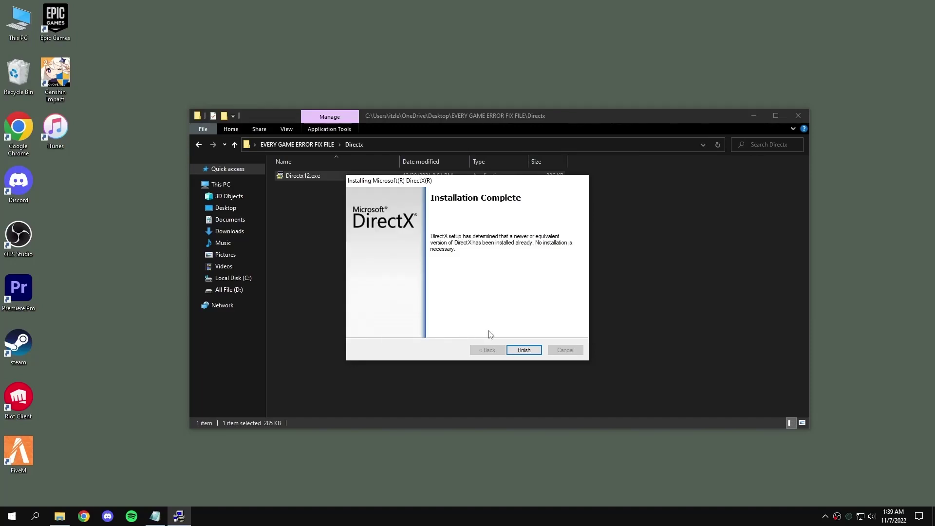
click(524, 350)
- Open the Driver Update folder in EVERY GAME ERROR FIX FILE and select driveridentifier_setup.exe
click(297, 144)
click(309, 185)
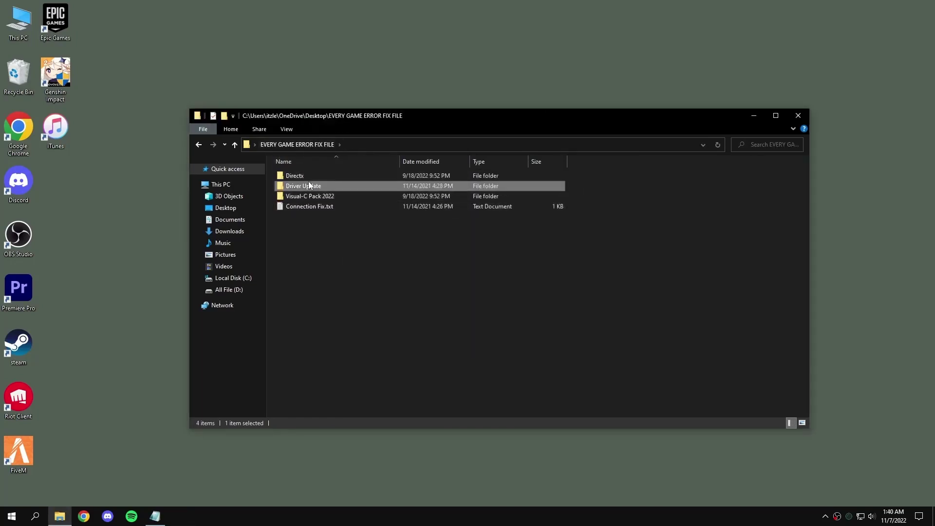
double_click(309, 185)
click(321, 180)
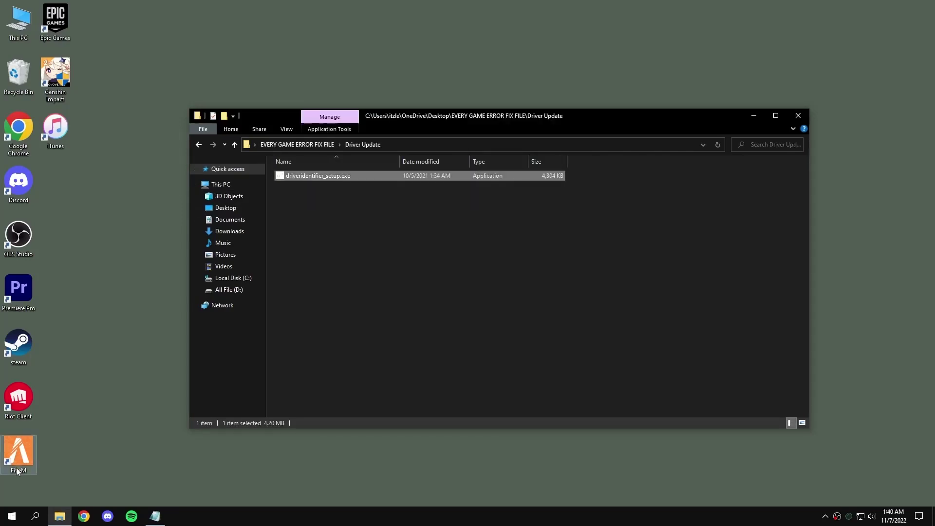
- Launch the installed Driver Identifier app and start a driver scan of the computer
click(35, 515)
text(dri)
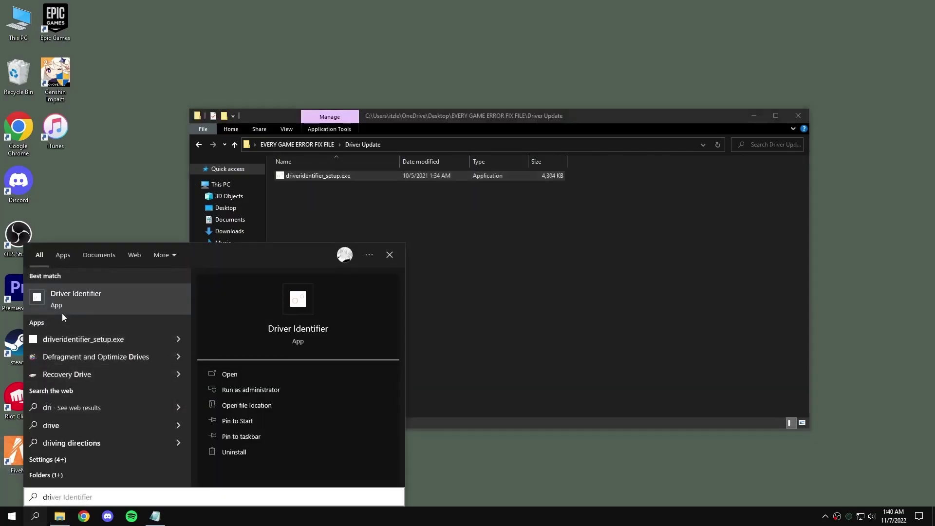
click(62, 311)
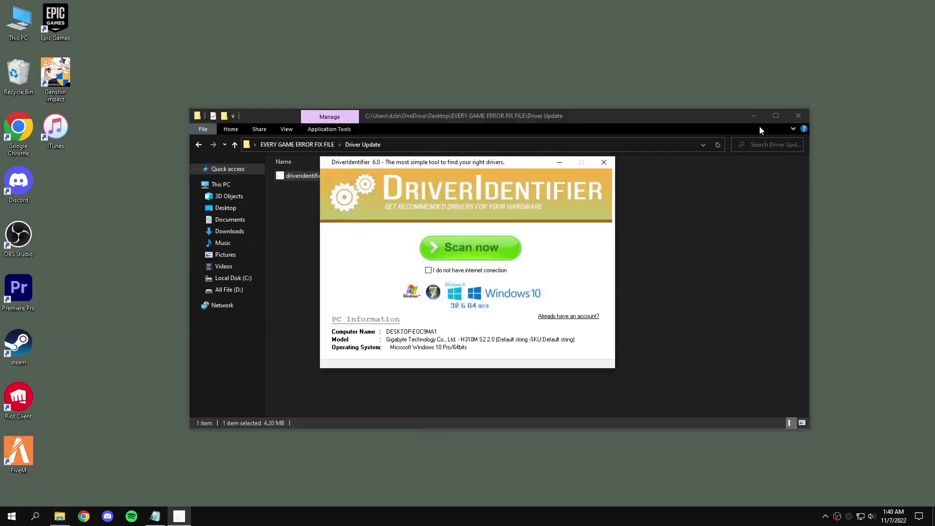
click(753, 115)
click(438, 251)
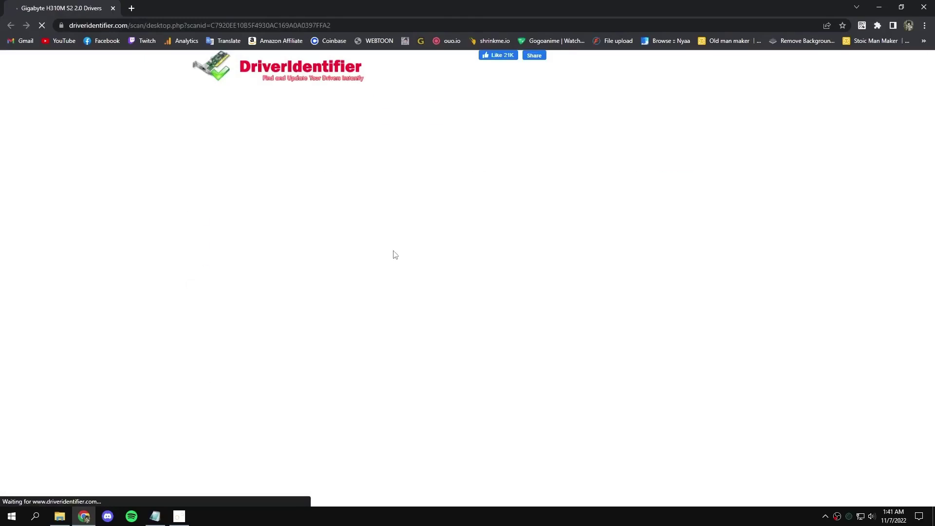
- Review the driver scan results for devices marked Update, including the network controller and PCI Express root port
scroll(437, 252, down, 3)
drag(736, 148, 672, 143)
scroll(658, 364, down, 6)
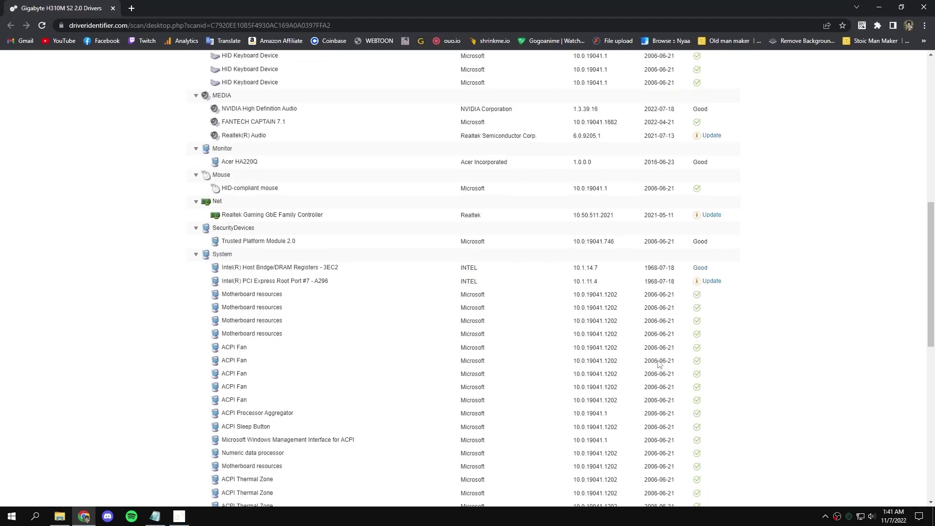
drag(726, 283, 693, 282)
drag(724, 216, 696, 206)
scroll(751, 280, up, 2)
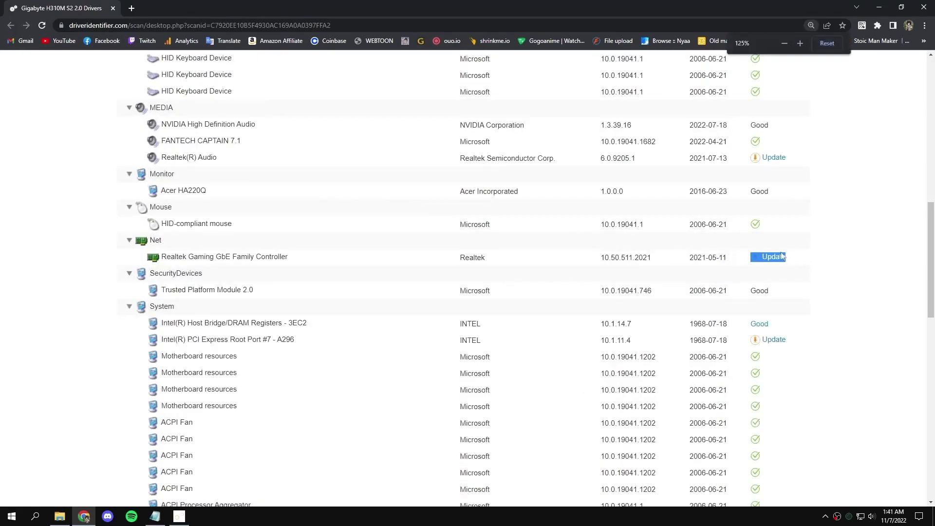
click(688, 296)
- Replace the Notepad text with "UPDATE ALL THE DRIVERS", "NETWORK" and "MOUSE KEYBOARD EVERYTHINGGG" on three lines
click(155, 516)
key(ctrl+a)
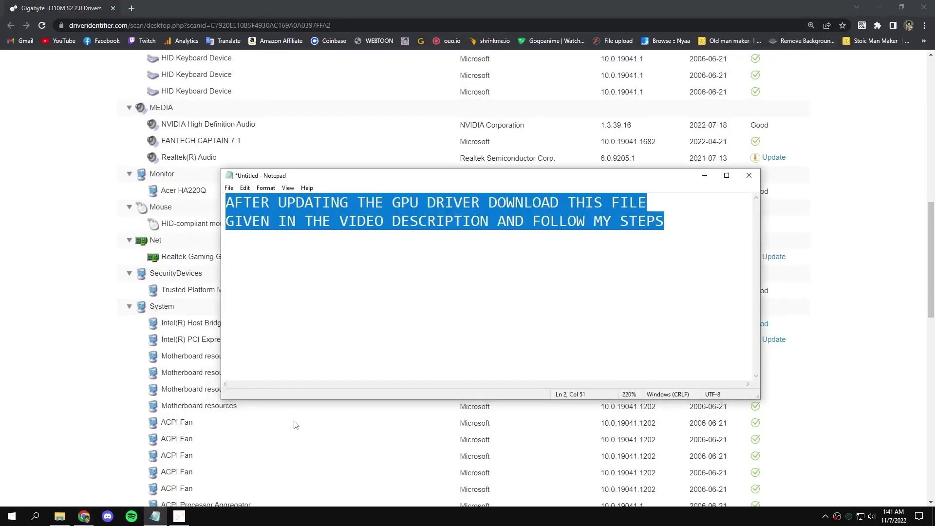
text(UPDAT)
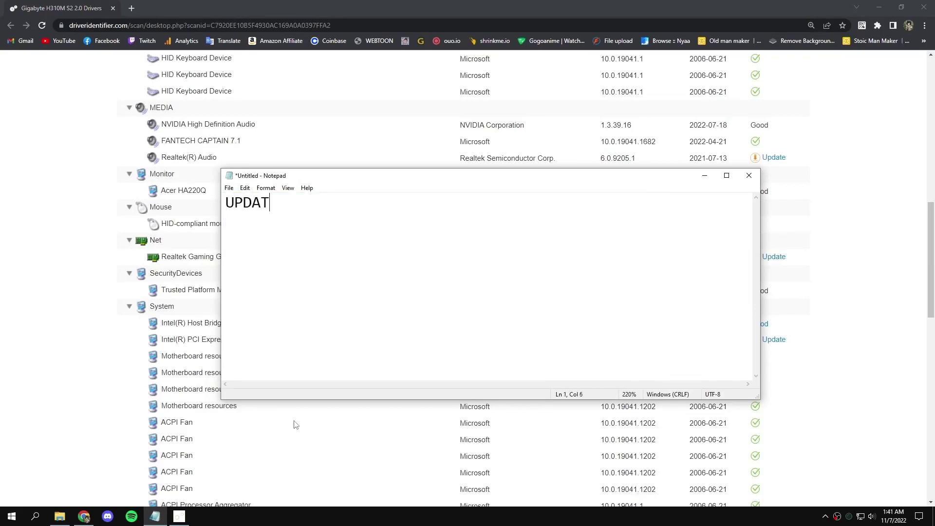
text(E ALL THE F)
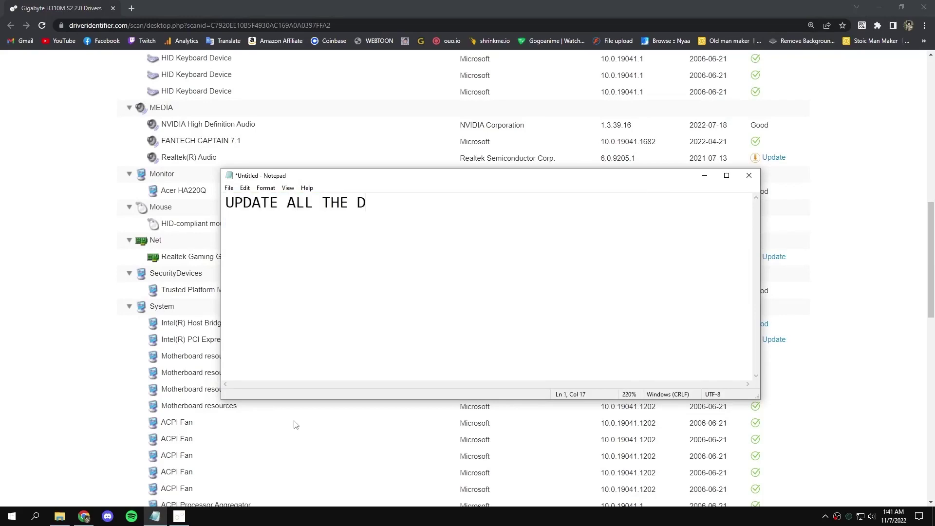
text(RIVE)
text(NETWORK)
text(MO)
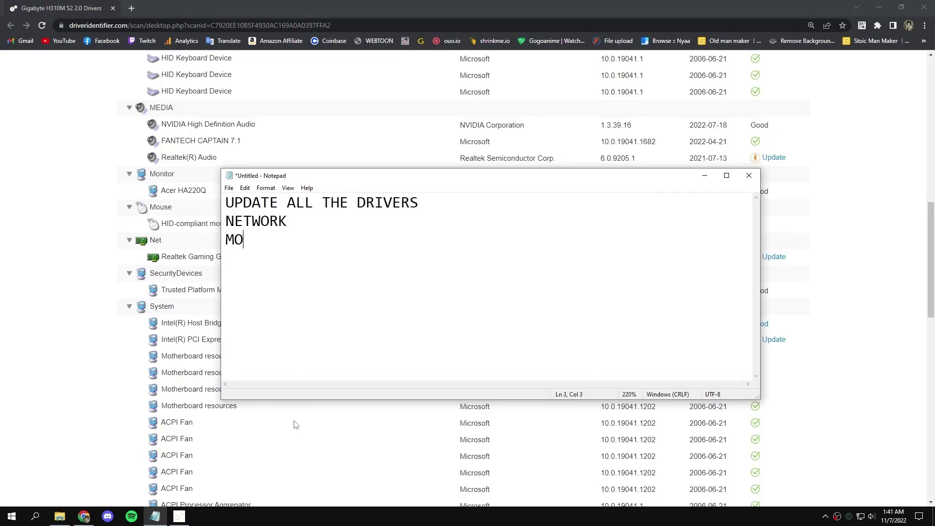
text(USE KEYBOAR)
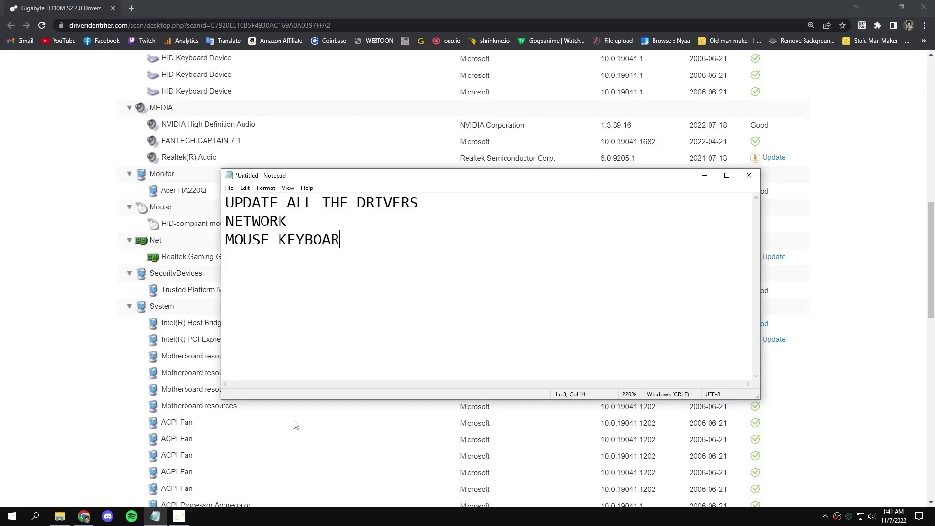
text(D EVERYTHINGGG)
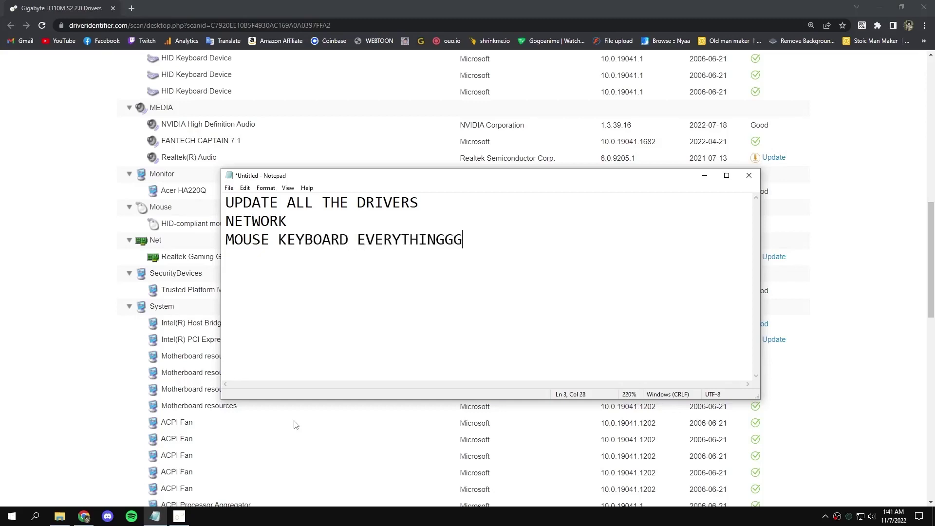
- Clear the Notepad note, then close the driver scan results page and DriverIdentifier
key(ctrl+a)
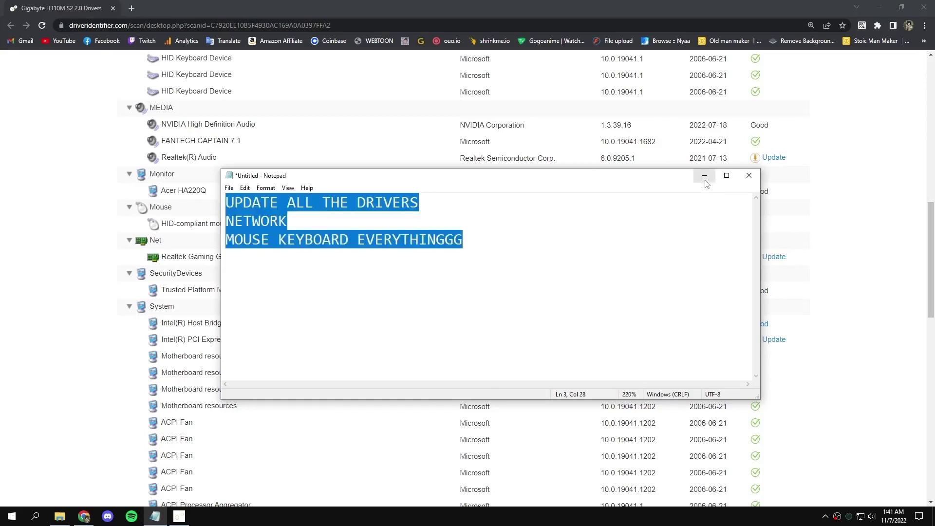
key(BackSpace)
click(704, 176)
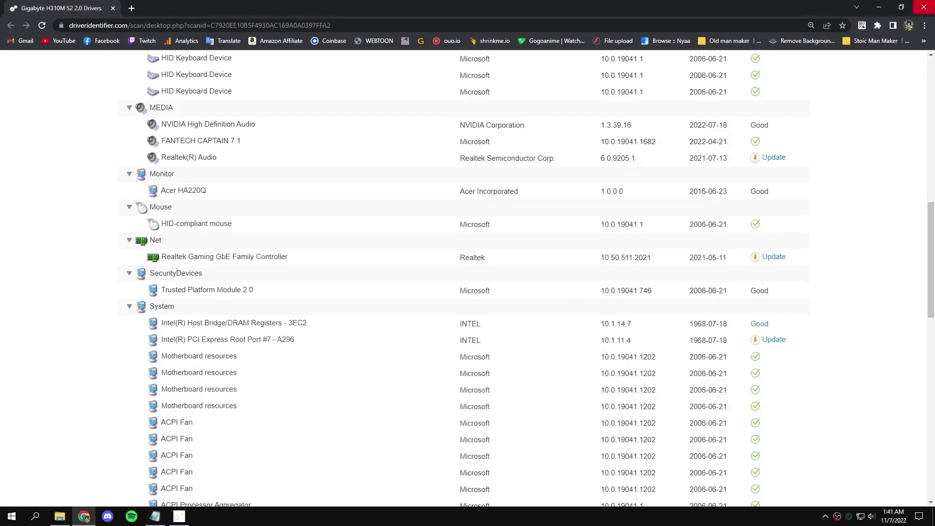
click(878, 7)
key(alt+F4)
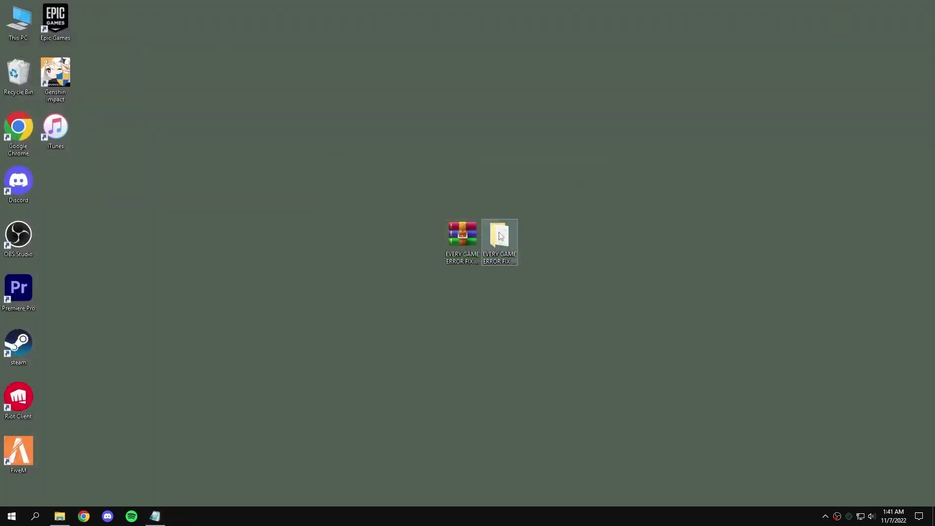
- Run install_all.bat from the Visual-C Pack 2022 folder inside EVERY GAME ERROR FIX FILE to install the Visual C++ runtimes
double_click(498, 233)
double_click(353, 210)
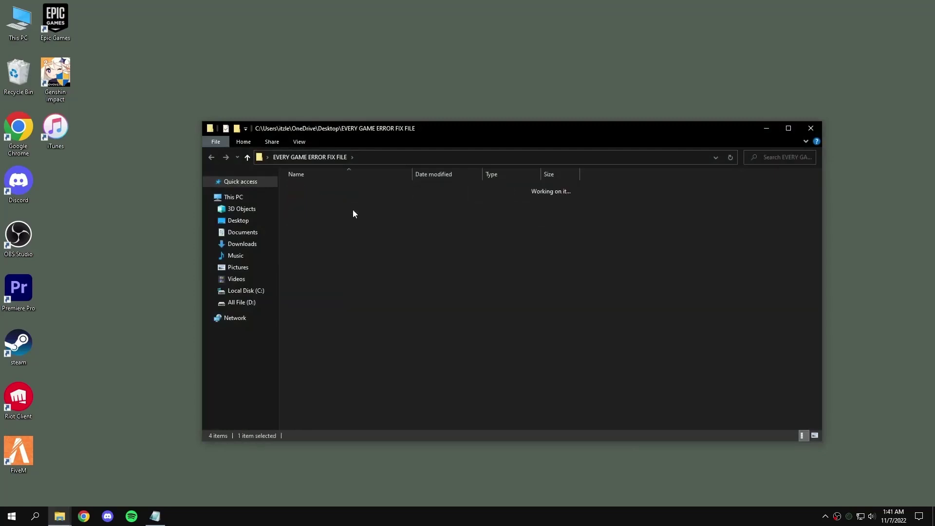
click(331, 190)
double_click(331, 189)
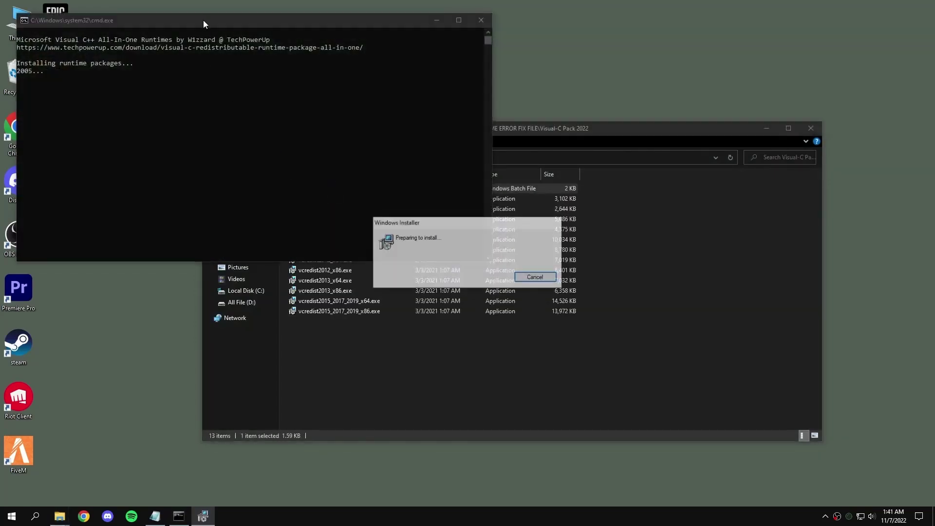
drag(232, 30, 437, 165)
click(765, 128)
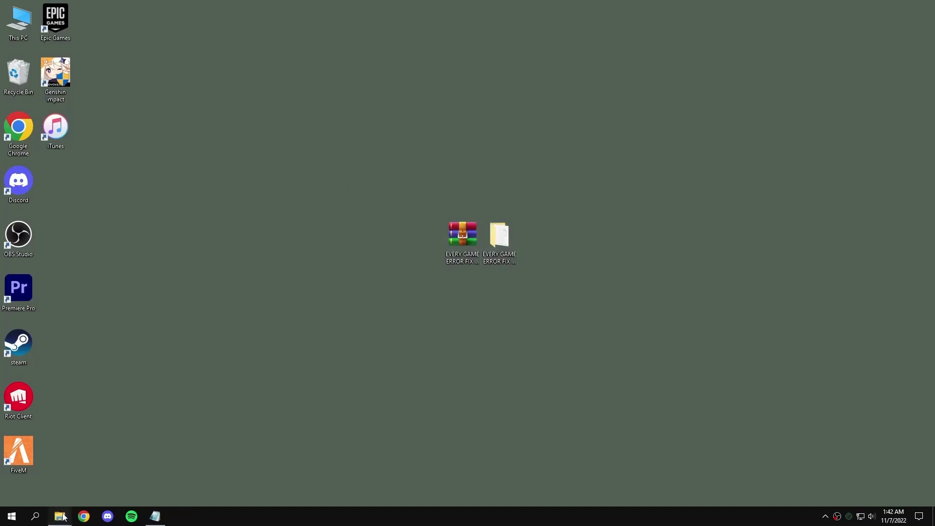
- Copy the ipconfig /flushdns command from Connection Fix.txt in the EVERY GAME ERROR FIX FILE folder and clear away both windows
mouse_move(64, 517)
click(98, 448)
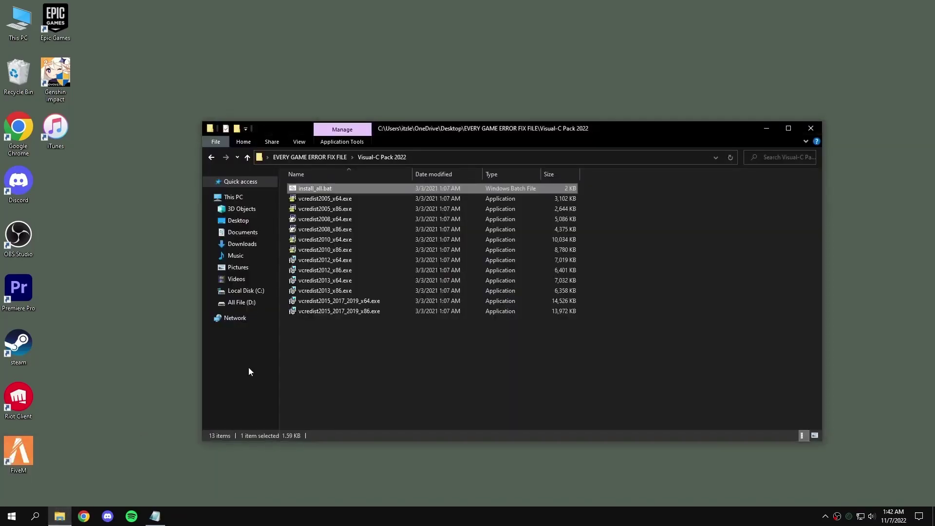
click(324, 157)
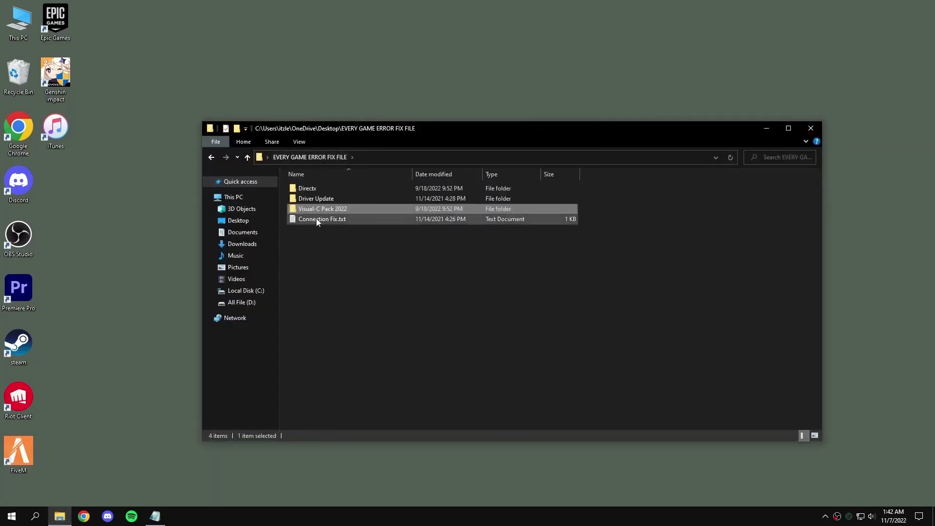
double_click(316, 218)
drag(324, 243, 463, 175)
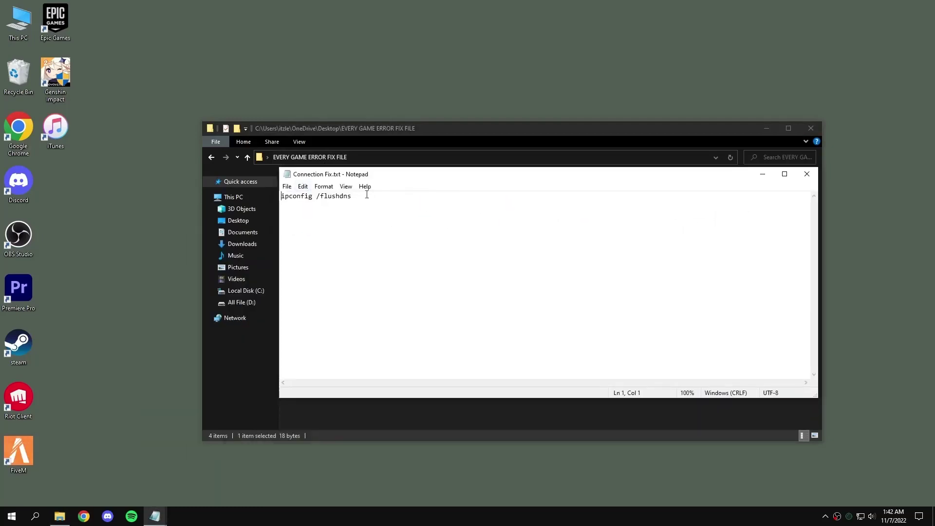
drag(367, 195, 281, 196)
right_click(316, 196)
click(341, 230)
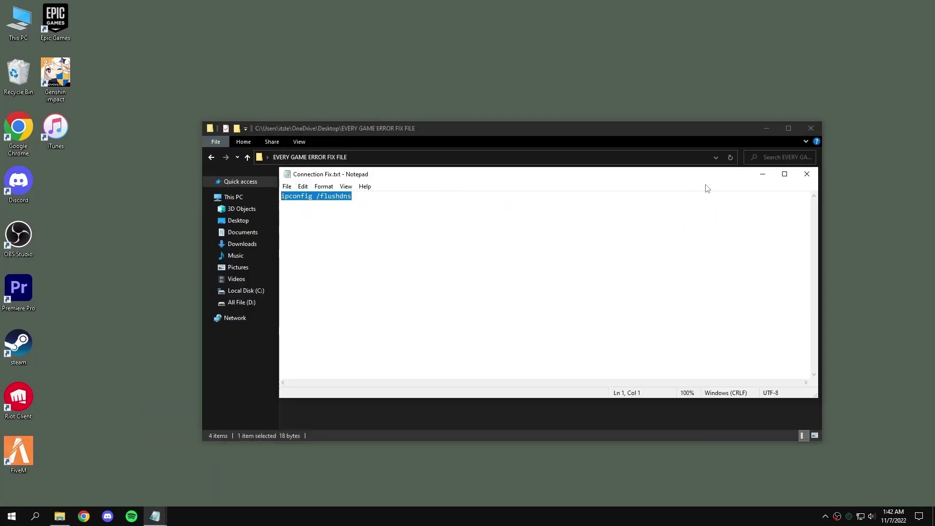
click(807, 173)
click(766, 128)
- Run the copied ipconfig /flushdns command in a Command Prompt opened as administrator and close the console
click(35, 516)
text(c)
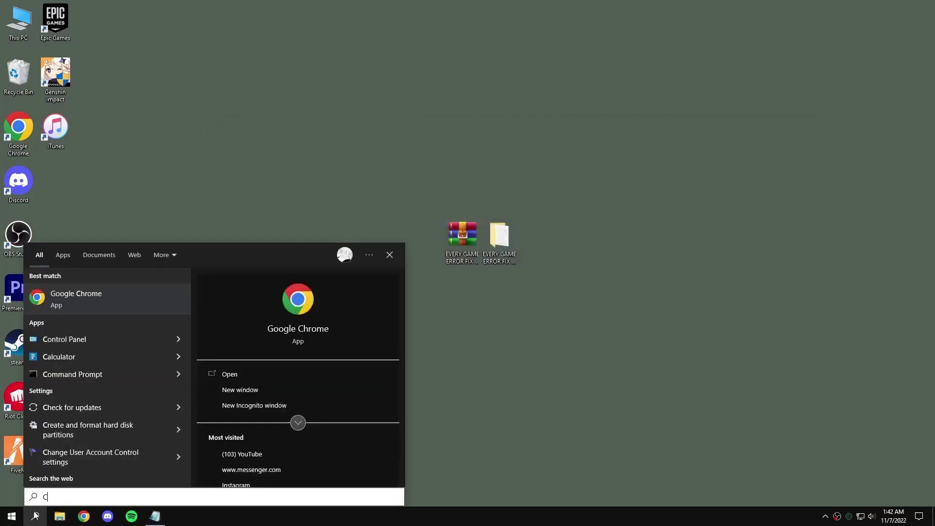
text(md)
right_click(48, 302)
click(87, 313)
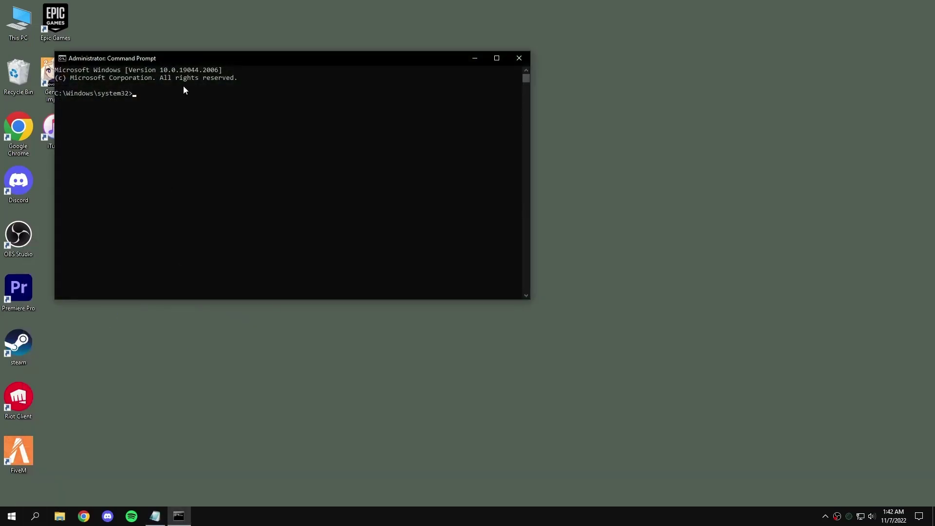
right_click(321, 176)
key(Return)
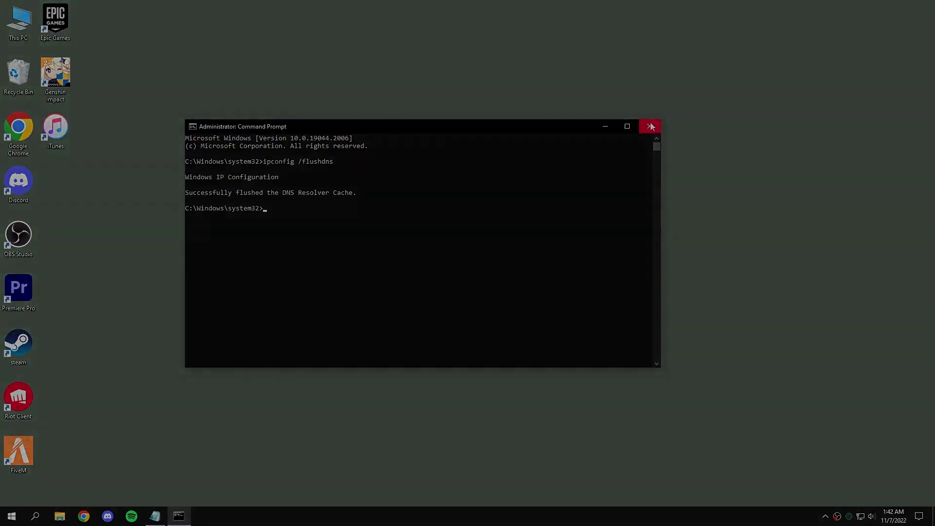
click(650, 126)
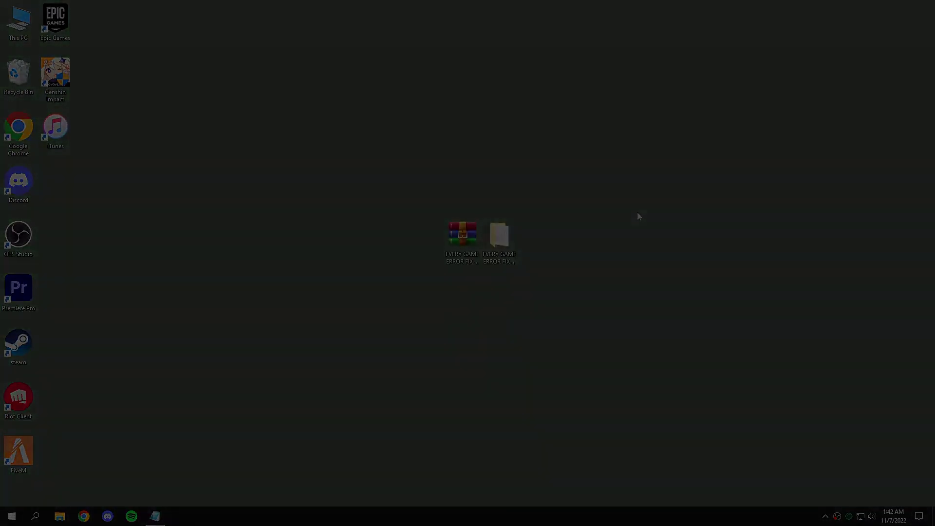